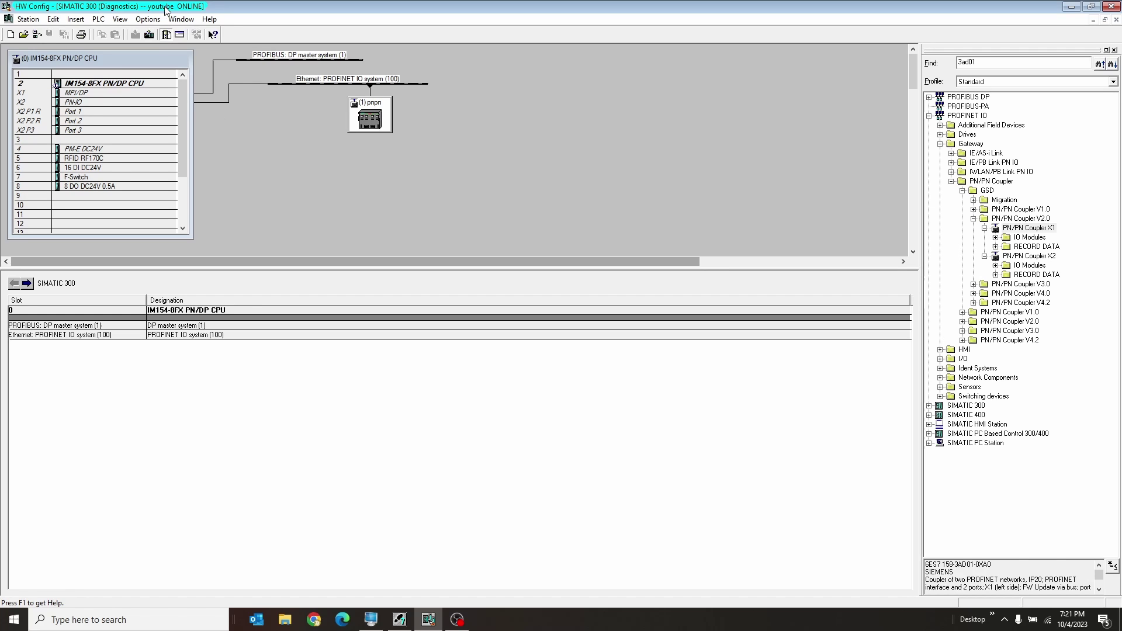
# Switch to the youtube2 ONLINE diagnostics window with the pnpn2 coupler modules at 100..131.
pyautogui.click(182, 20)
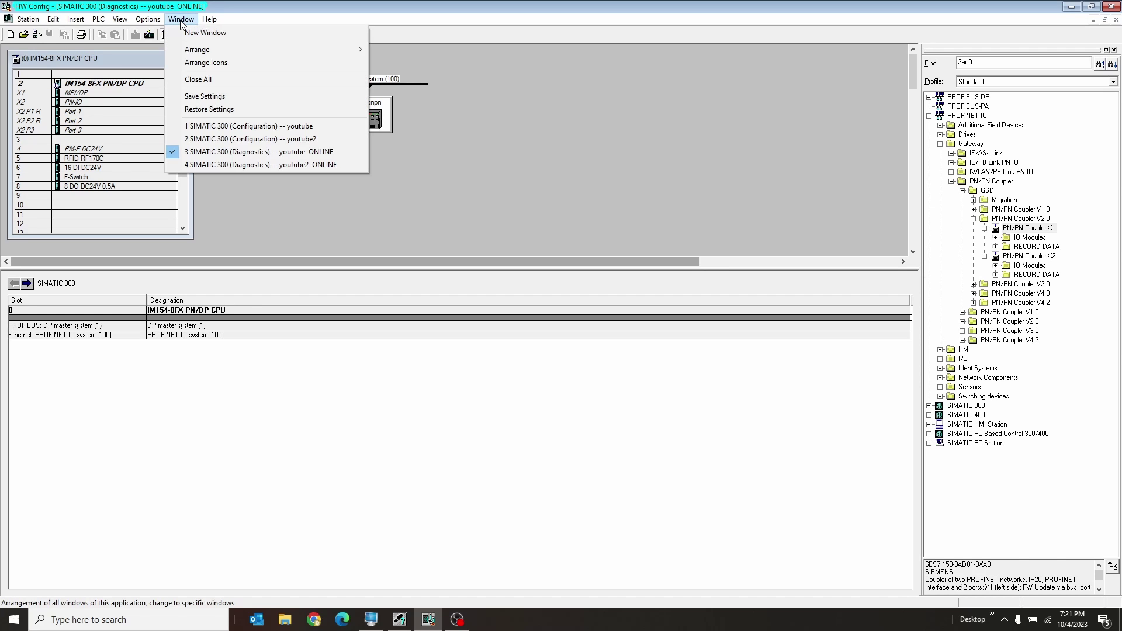
pyautogui.click(232, 164)
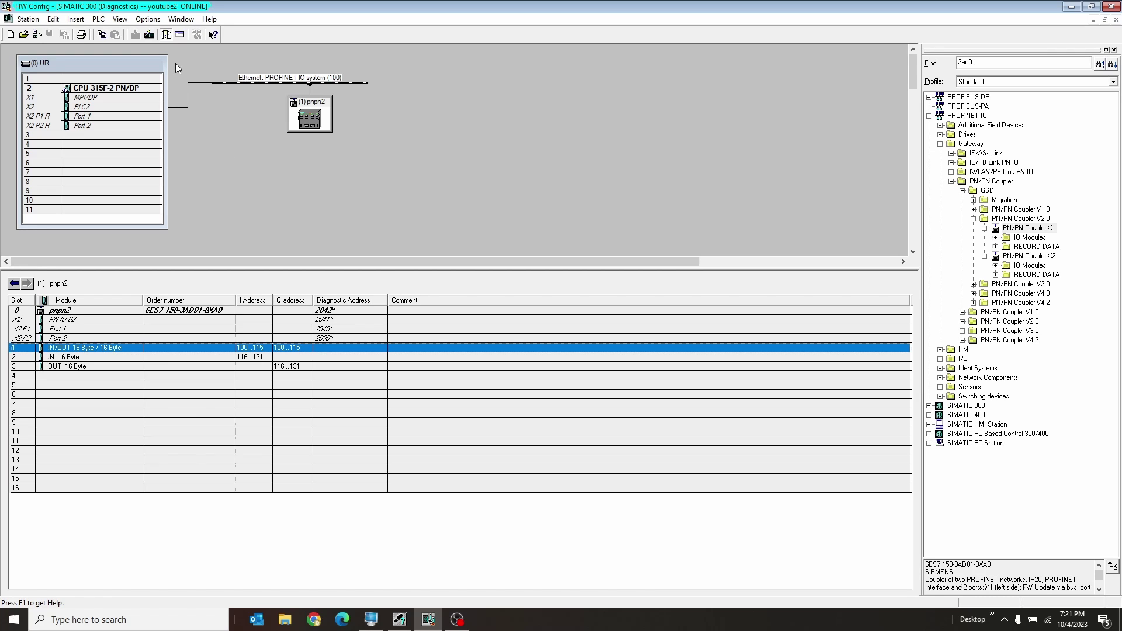
# Return to youtube ONLINE, select the pnpn coupler, and pick PN/PN Coupler X1 in the catalog.
pyautogui.click(181, 19)
pyautogui.click(236, 153)
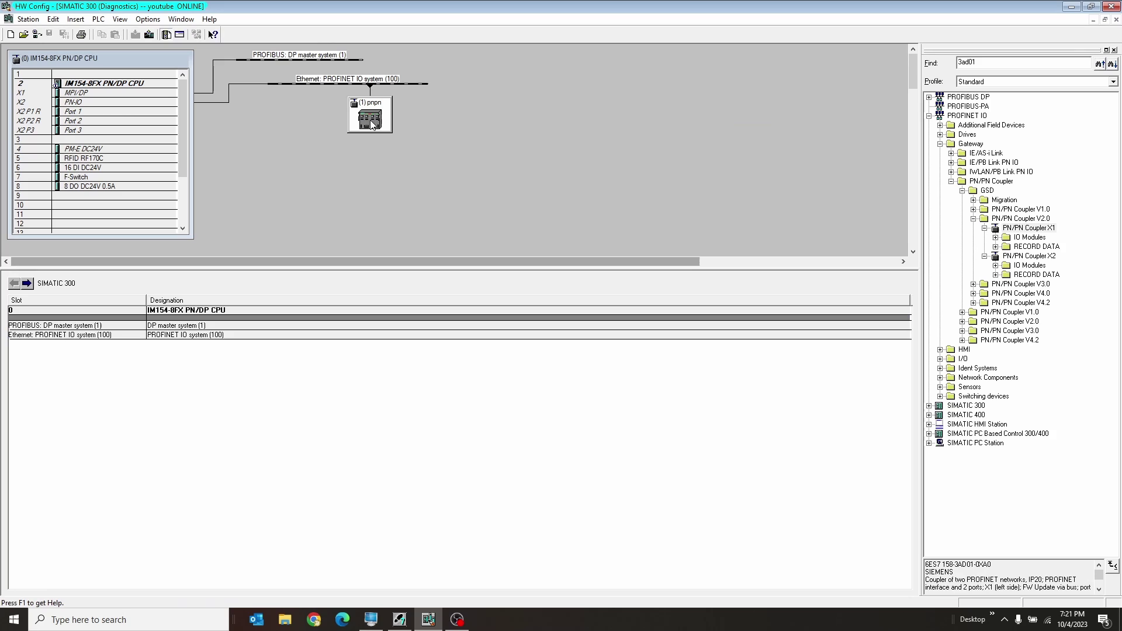
pyautogui.click(354, 132)
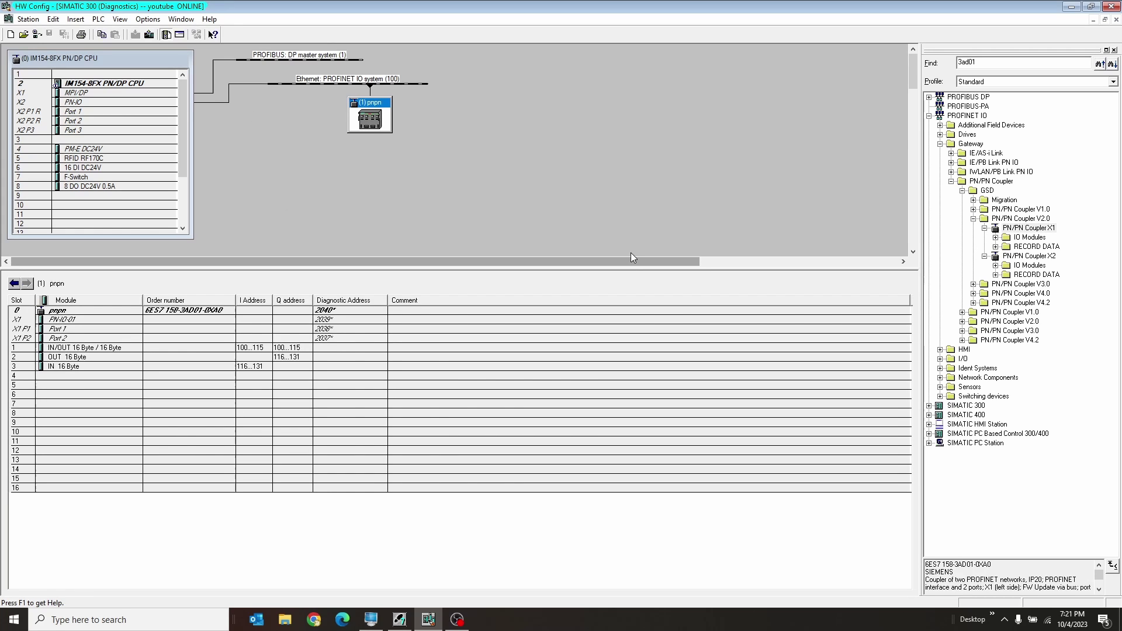
pyautogui.click(1018, 230)
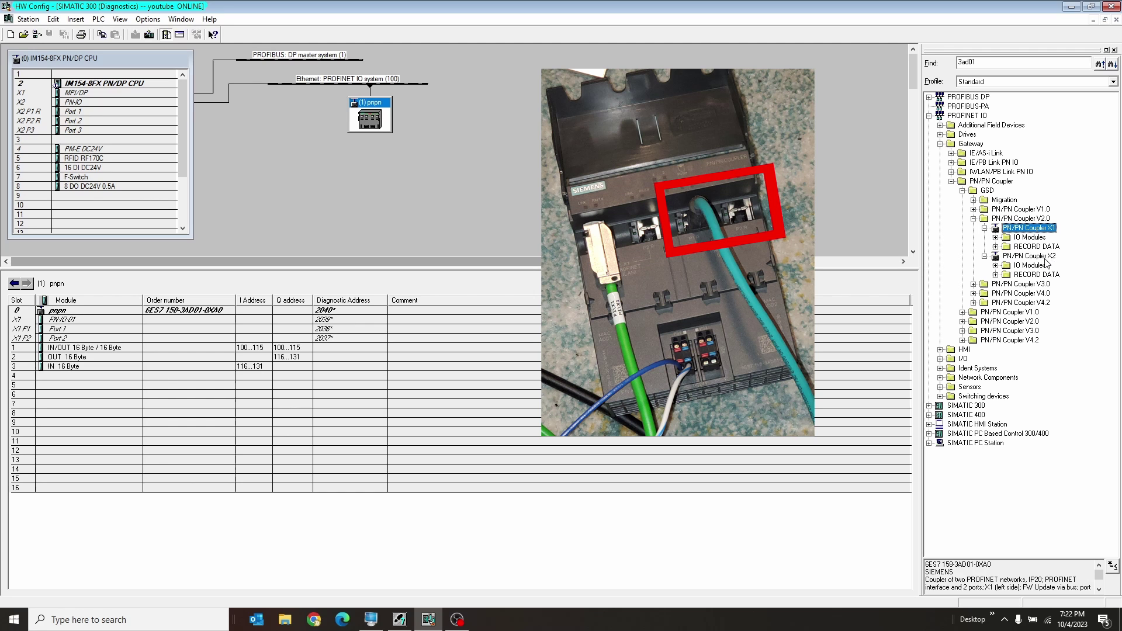
pyautogui.click(1045, 259)
pyautogui.click(1042, 228)
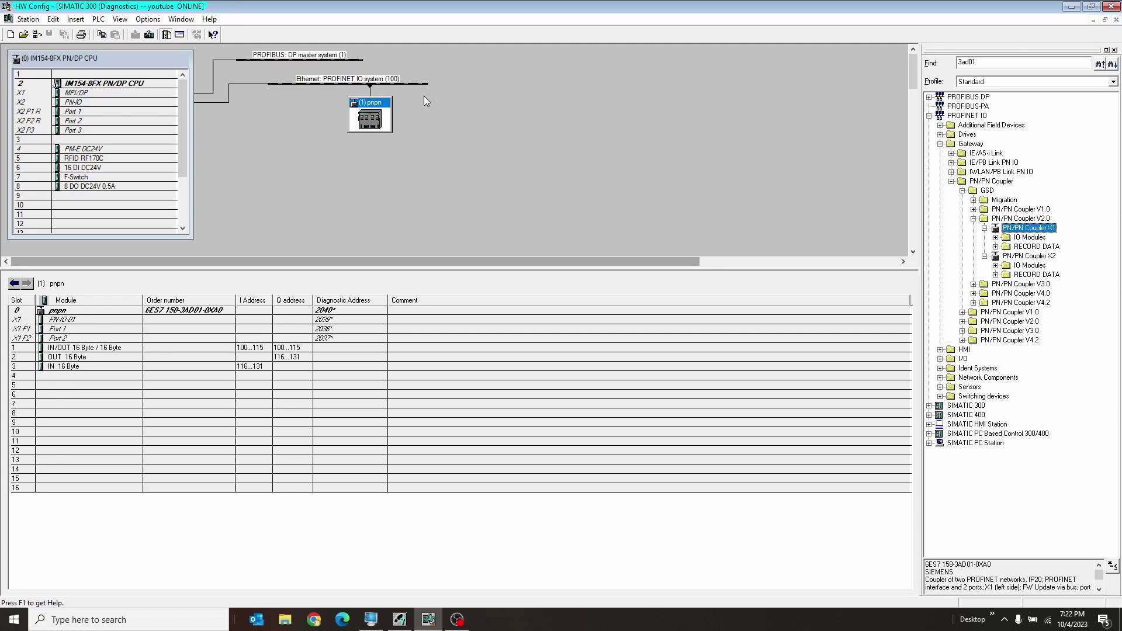
pyautogui.click(187, 18)
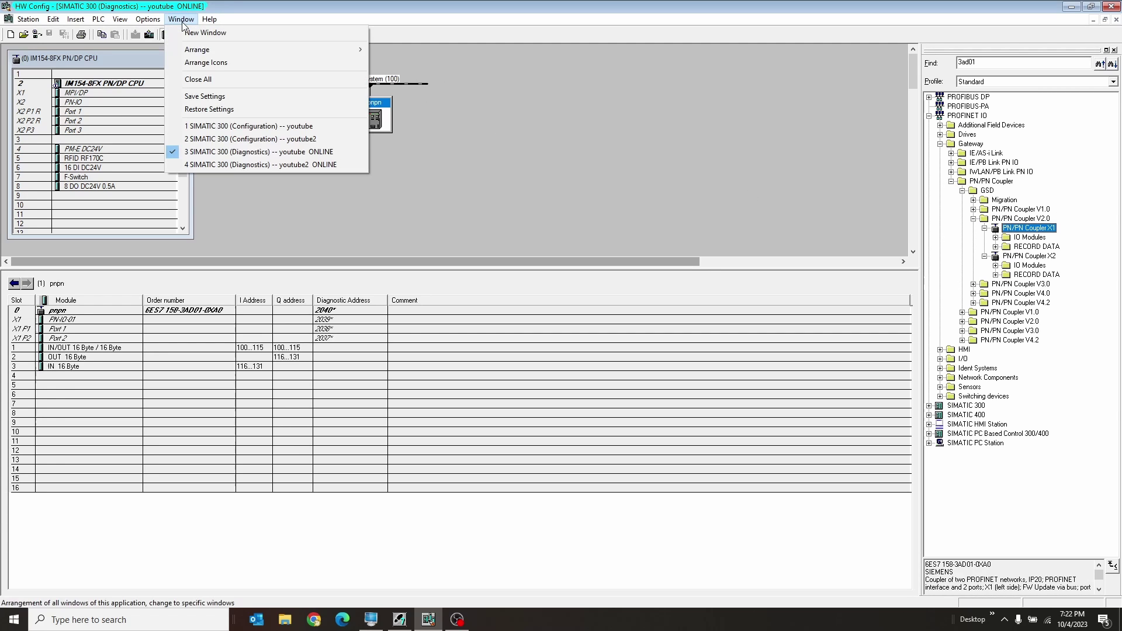
pyautogui.click(237, 165)
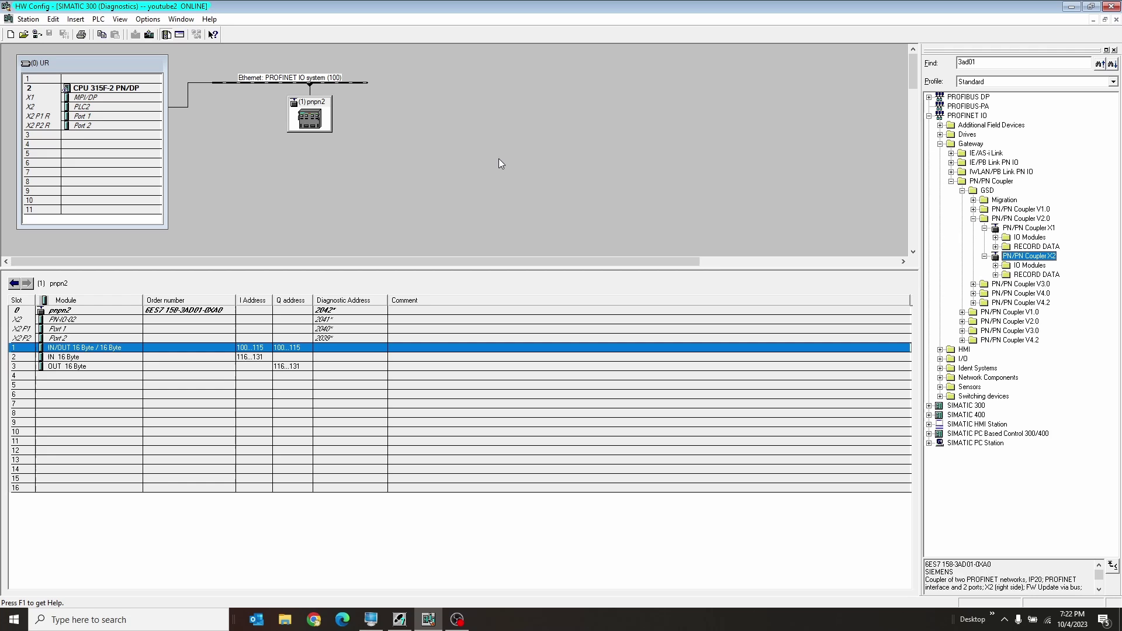
pyautogui.click(182, 19)
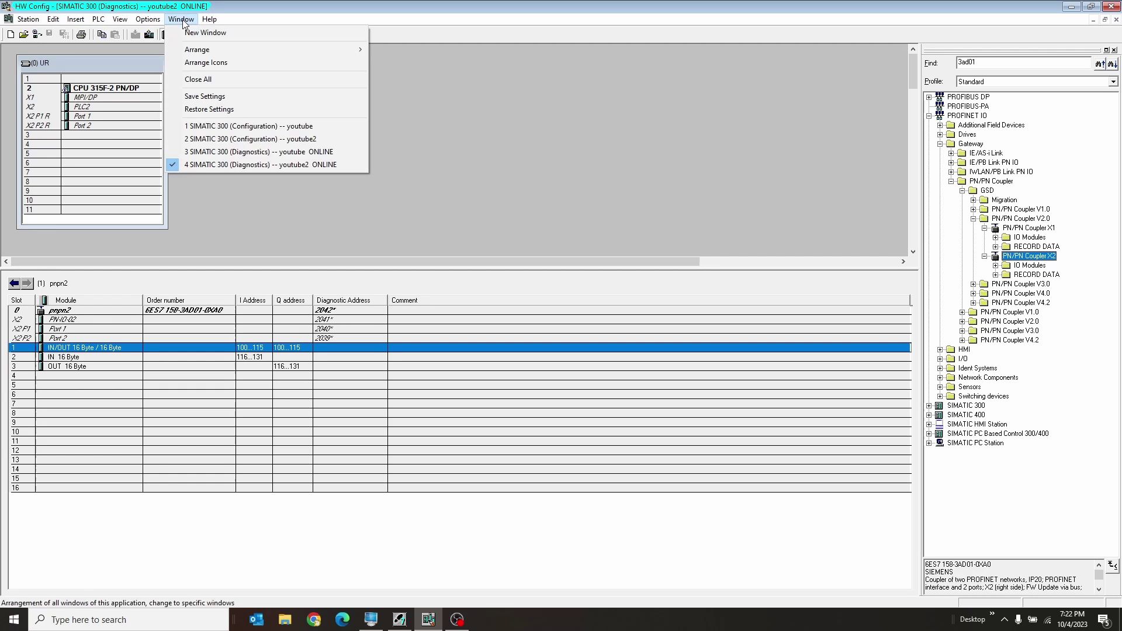
pyautogui.click(234, 153)
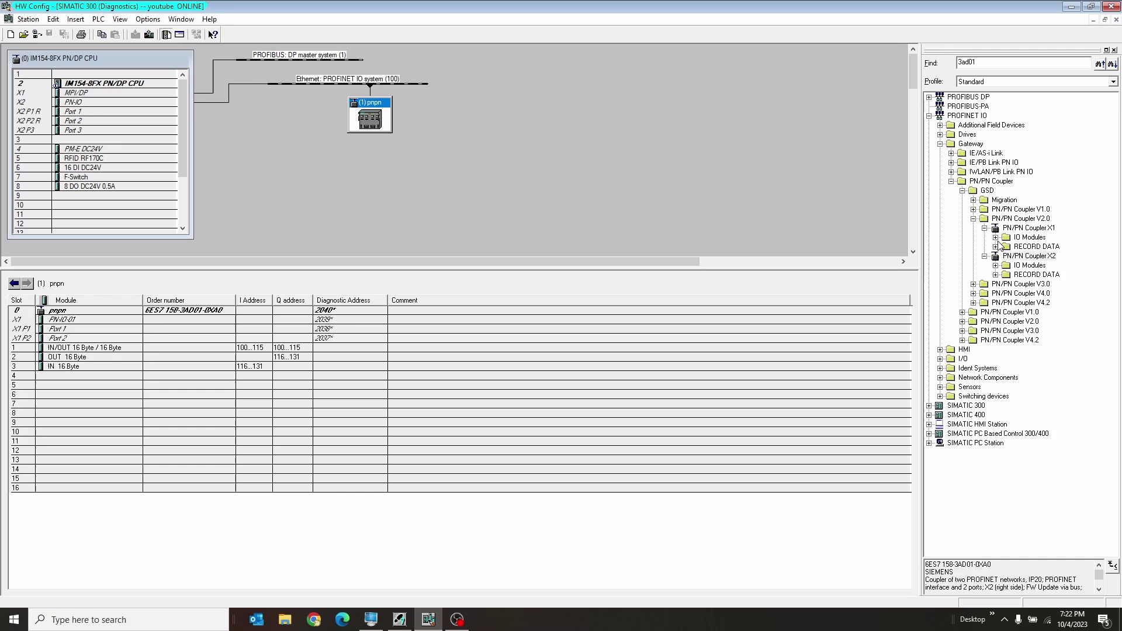
# Expand PN/PN Coupler X1 IO Modules and browse its IN, IN/OUT and OUT groups.
pyautogui.click(997, 238)
pyautogui.click(1028, 246)
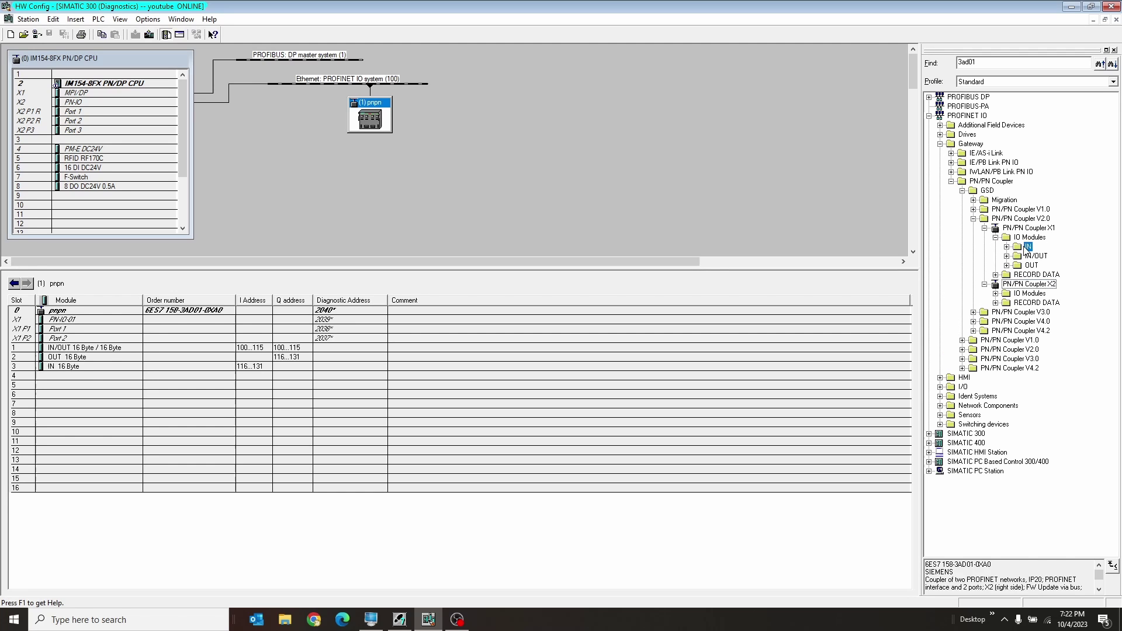
pyautogui.click(1036, 255)
pyautogui.click(1029, 265)
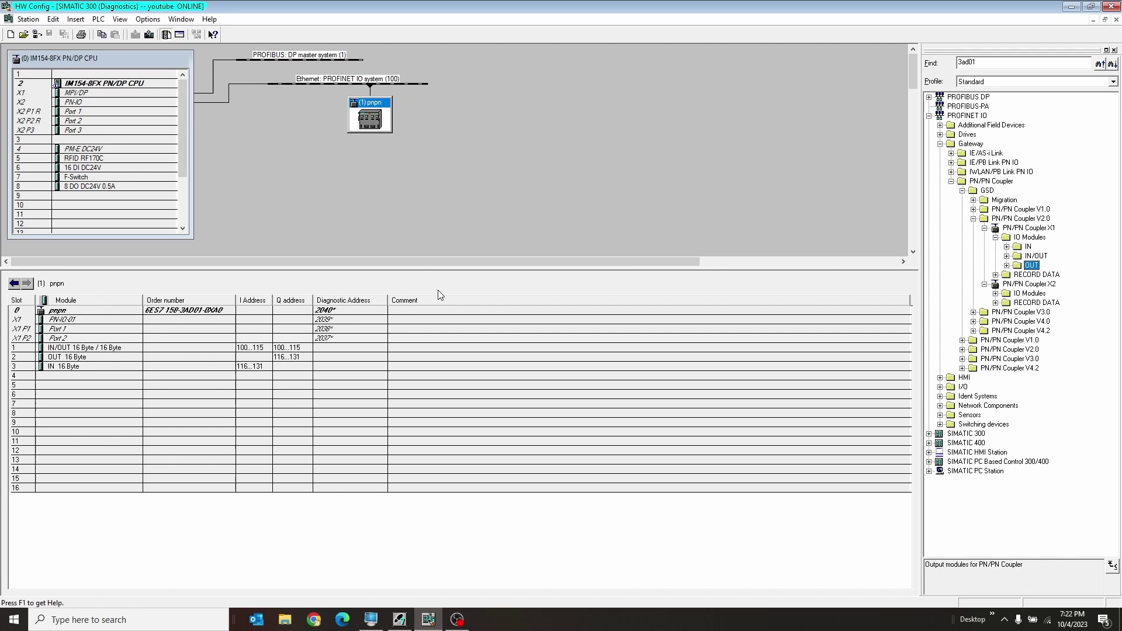
pyautogui.click(185, 352)
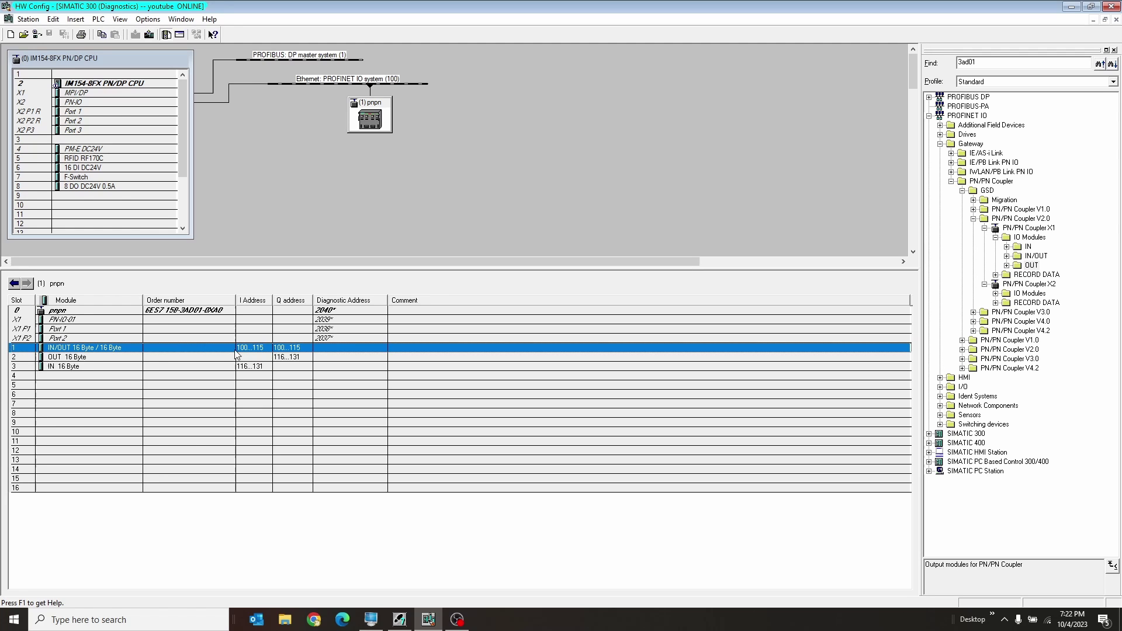
pyautogui.click(1007, 256)
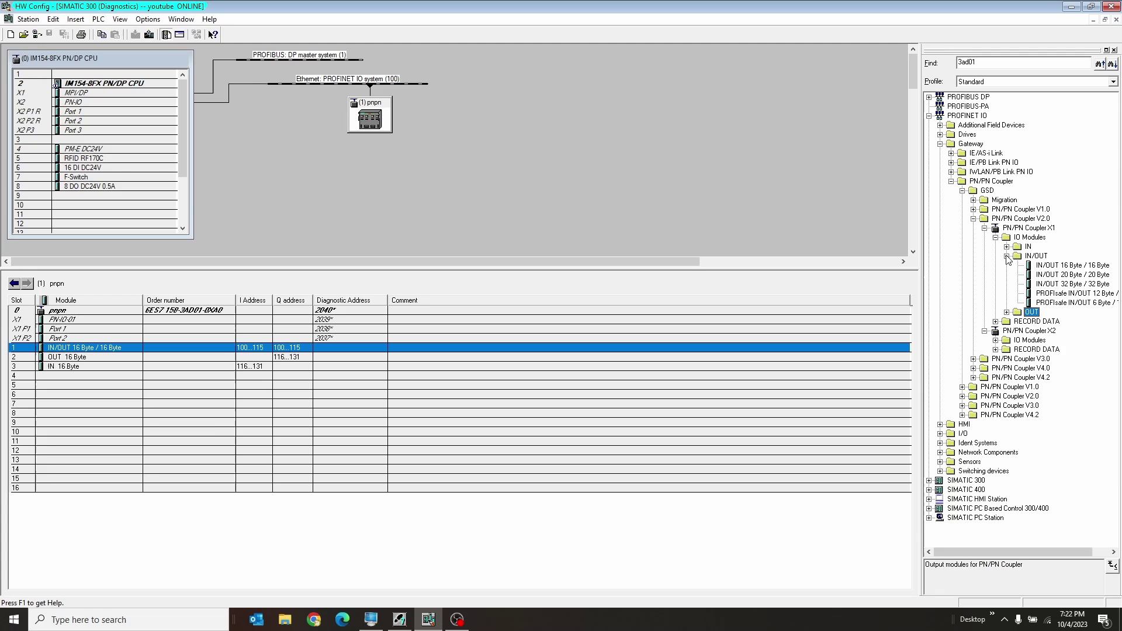
pyautogui.click(1007, 256)
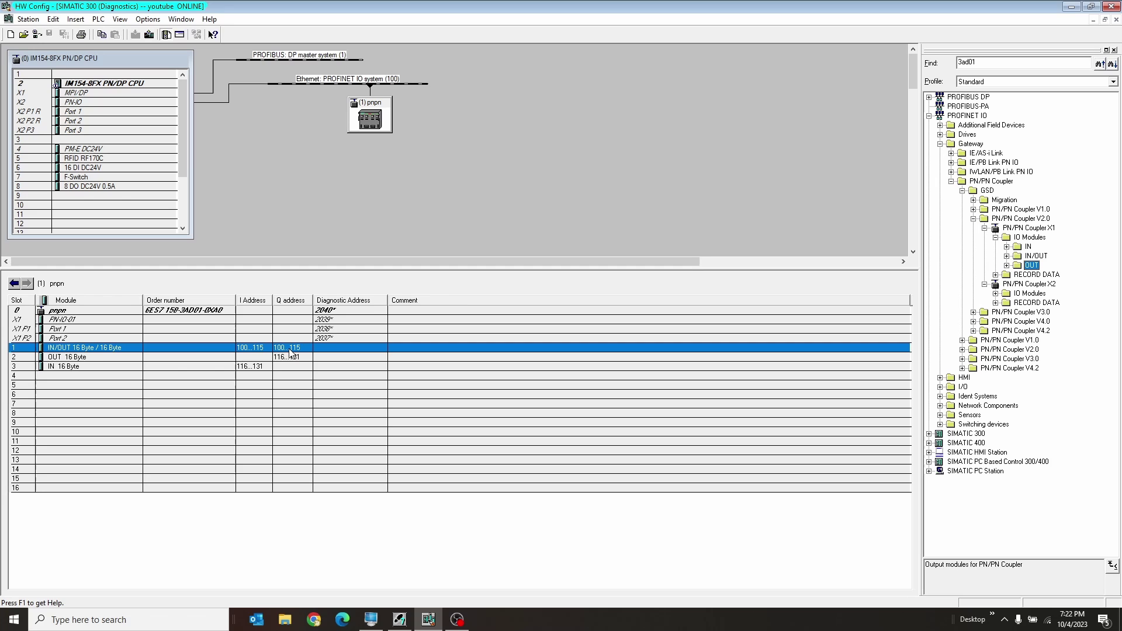
# On the youtube2 station, review the pnpn2 coupler's IN/OUT, IN and OUT 16 Byte modules.
pyautogui.click(181, 19)
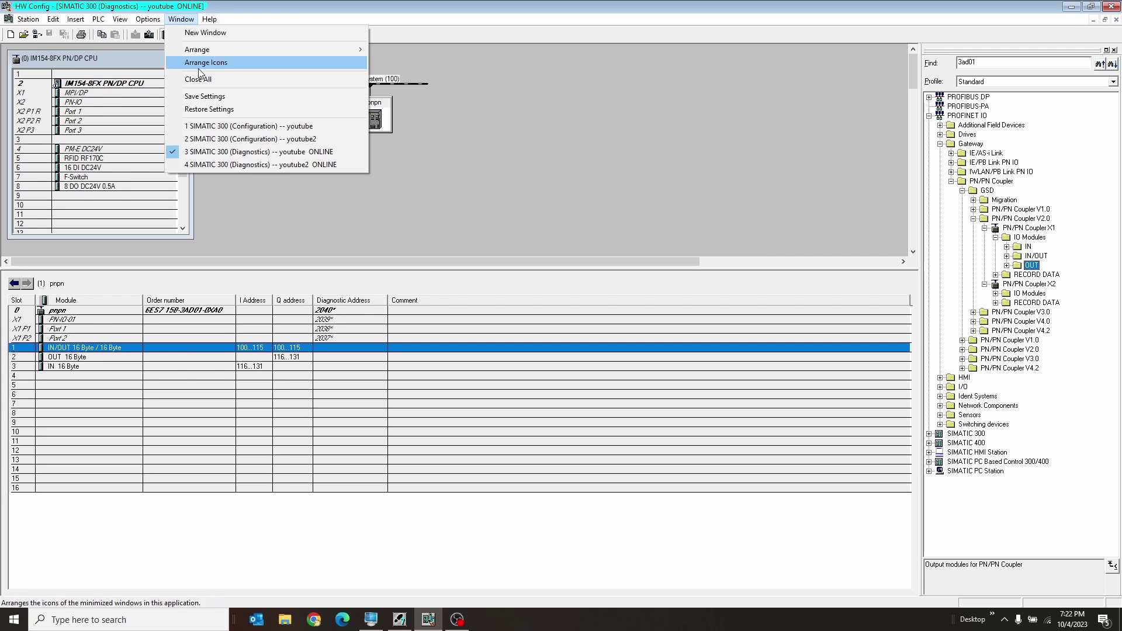
pyautogui.click(240, 166)
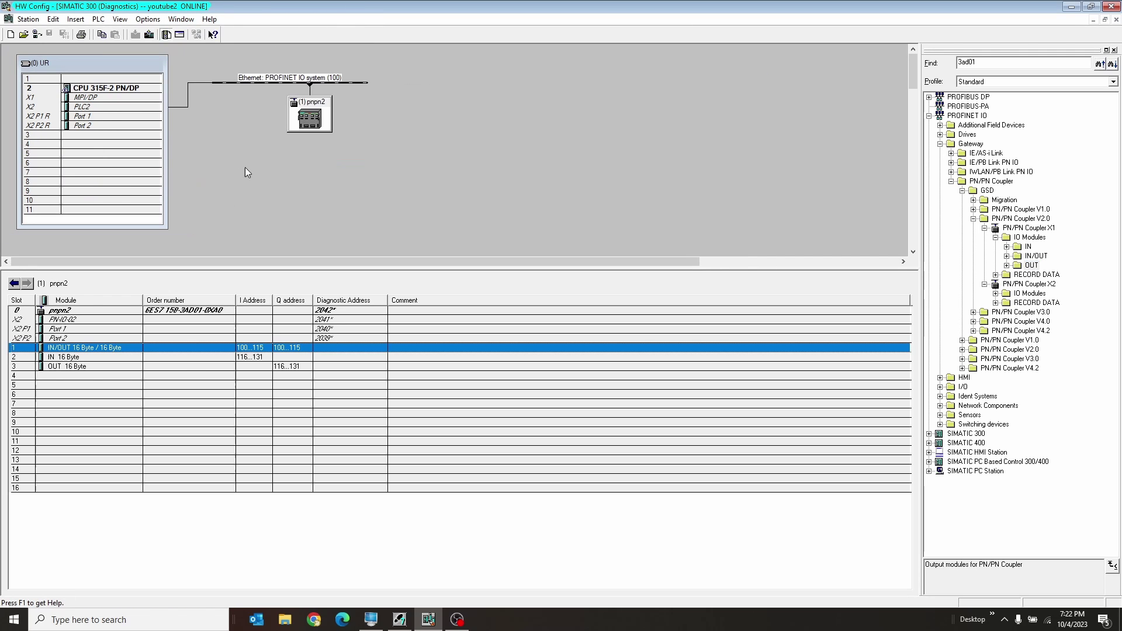
pyautogui.click(115, 350)
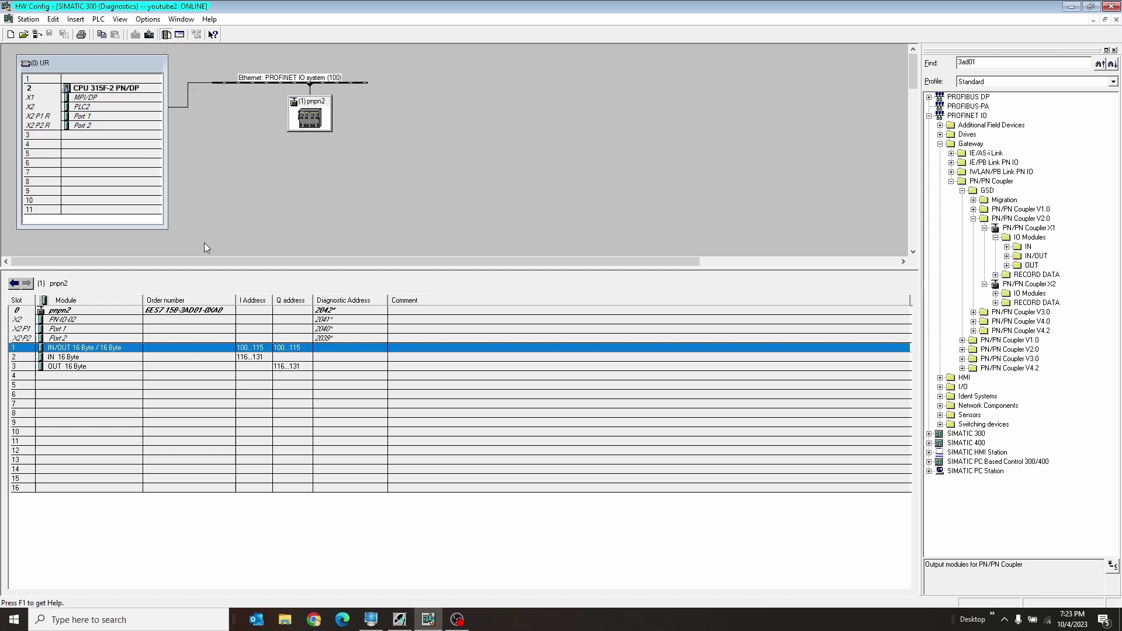
pyautogui.click(109, 357)
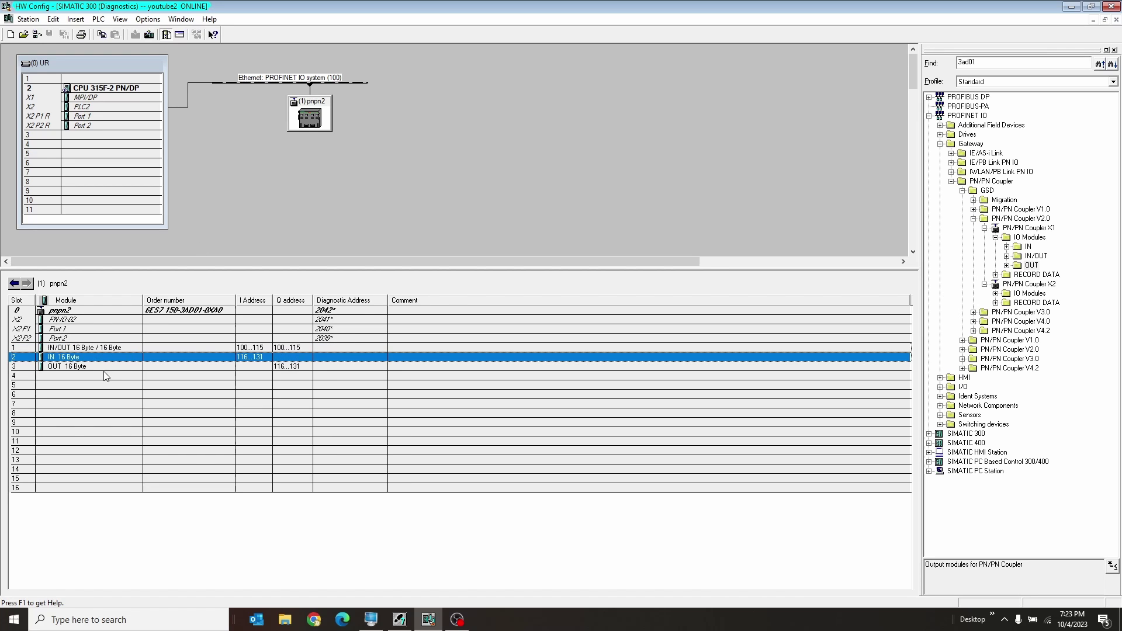
pyautogui.click(107, 368)
pyautogui.click(103, 367)
pyautogui.click(101, 369)
# On the youtube ONLINE station, review the pnpn coupler's OUT, IN and slot 1 IN/OUT modules.
pyautogui.click(179, 18)
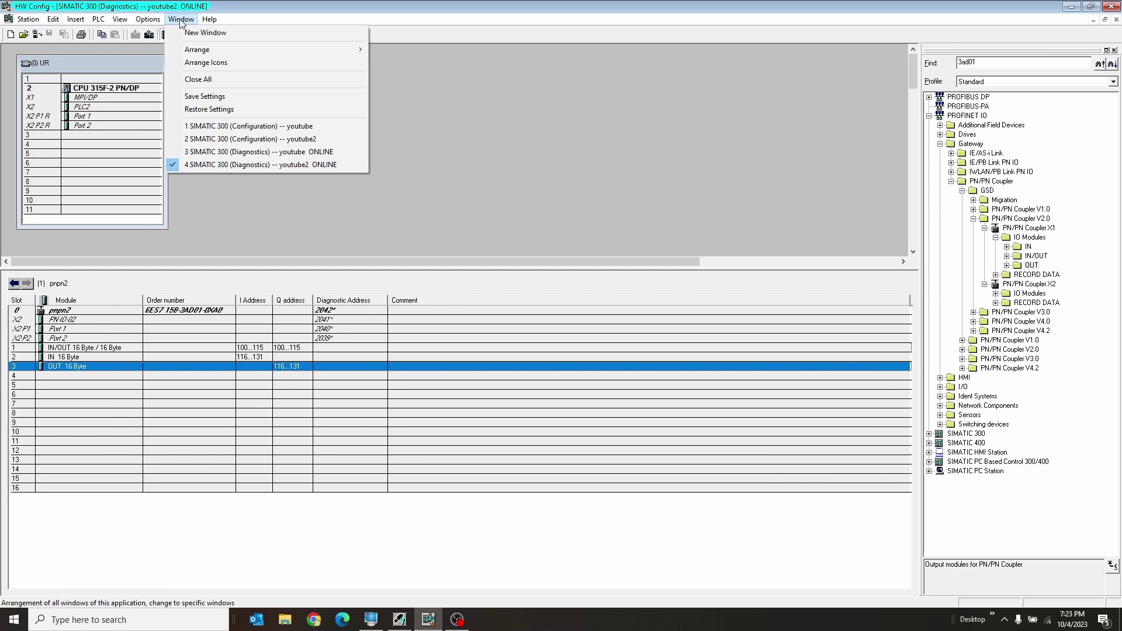
pyautogui.click(236, 154)
pyautogui.click(97, 358)
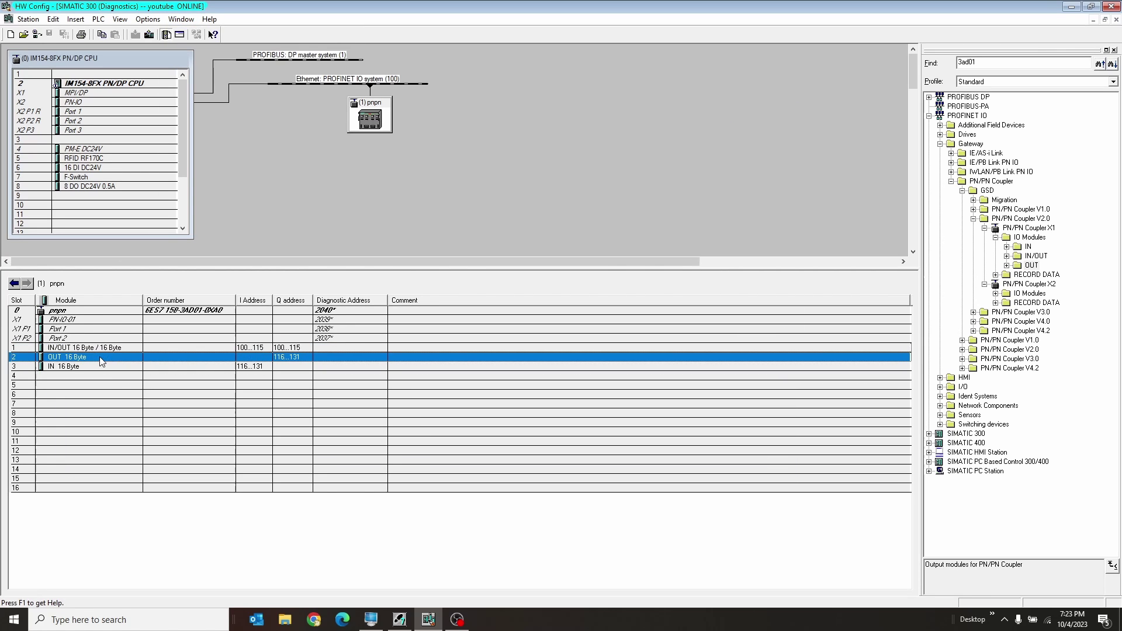
pyautogui.click(100, 367)
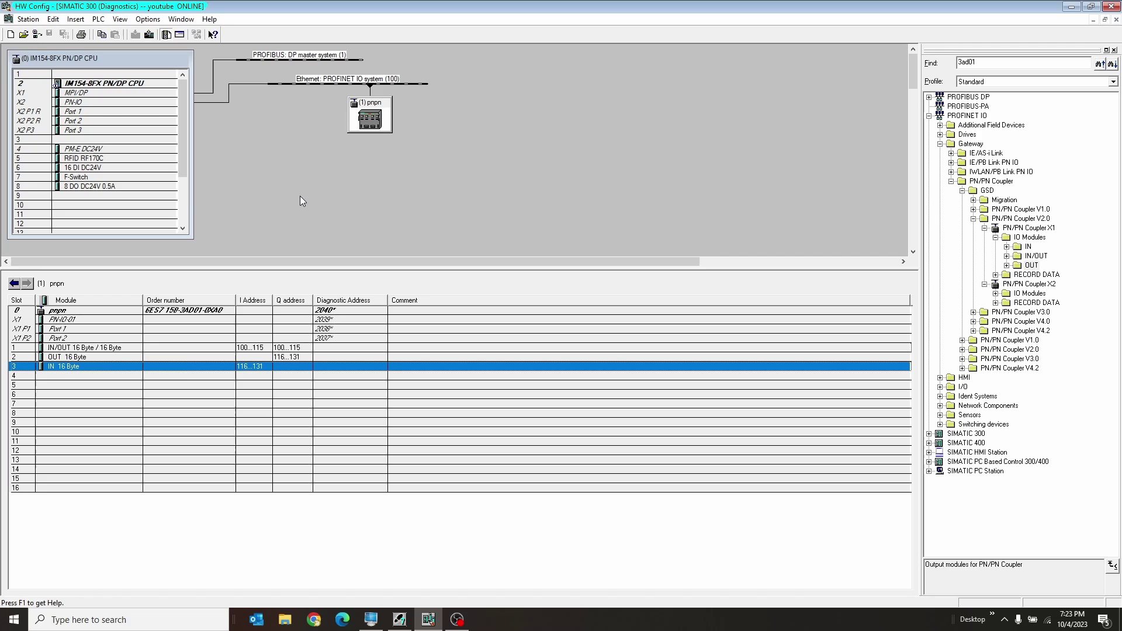
pyautogui.click(183, 357)
pyautogui.click(182, 366)
pyautogui.click(187, 348)
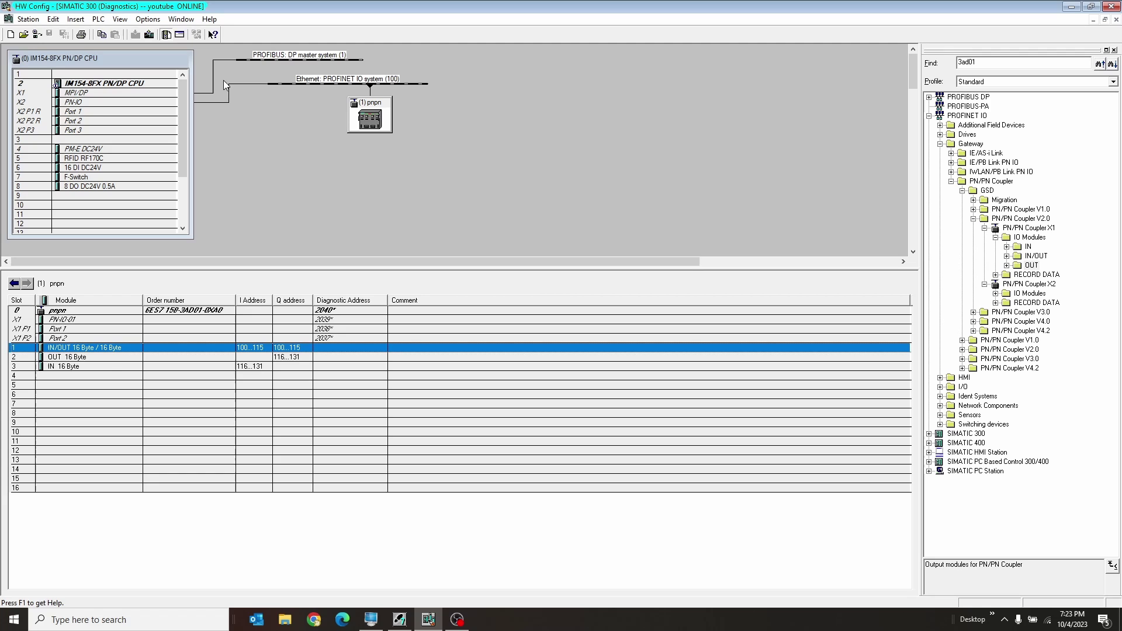
# Monitor the IN/OUT 16 Byte module and modify output Q 100.2 to true.
pyautogui.rightClick(253, 349)
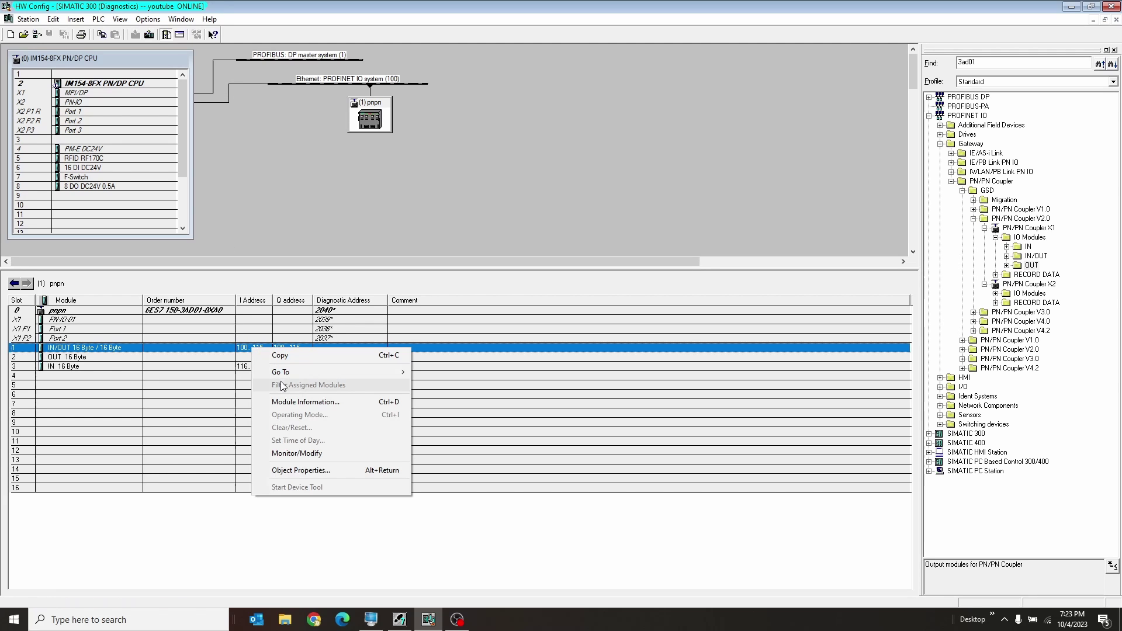
pyautogui.click(324, 454)
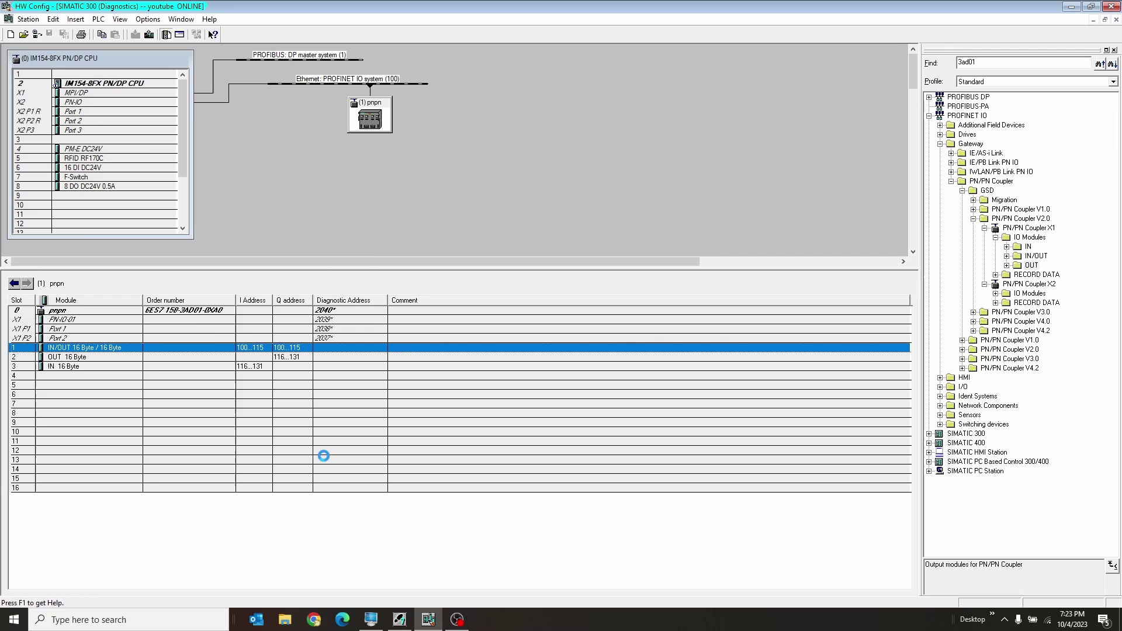
pyautogui.click(114, 323)
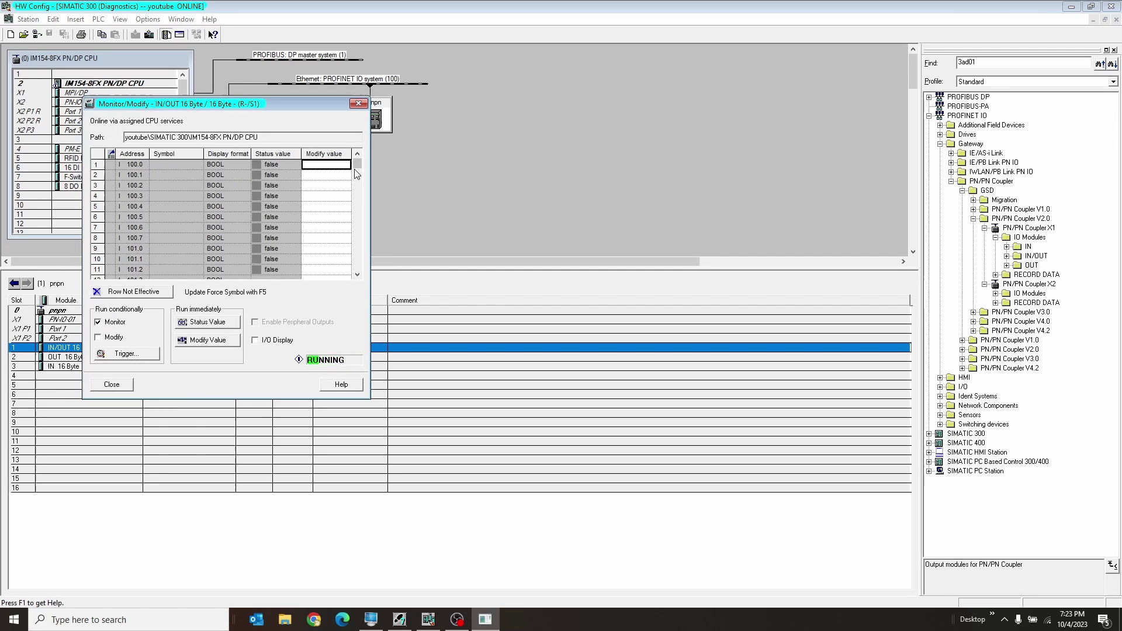
pyautogui.moveTo(358, 166); pyautogui.dragTo(360, 221)
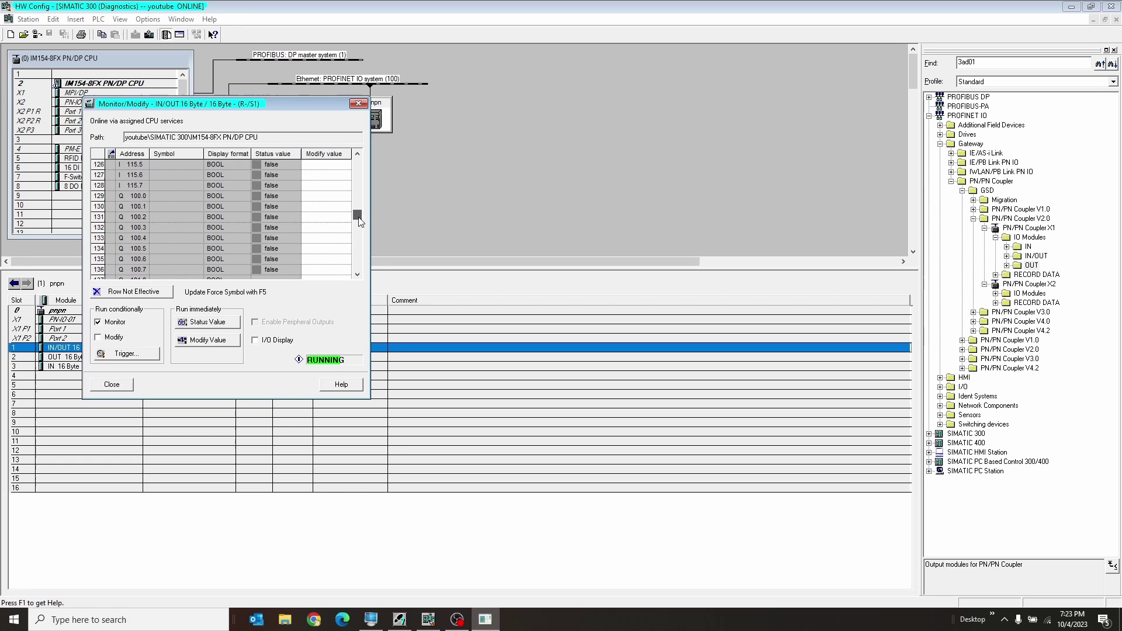
pyautogui.click(319, 217)
pyautogui.write('true')
pyautogui.press('Return')
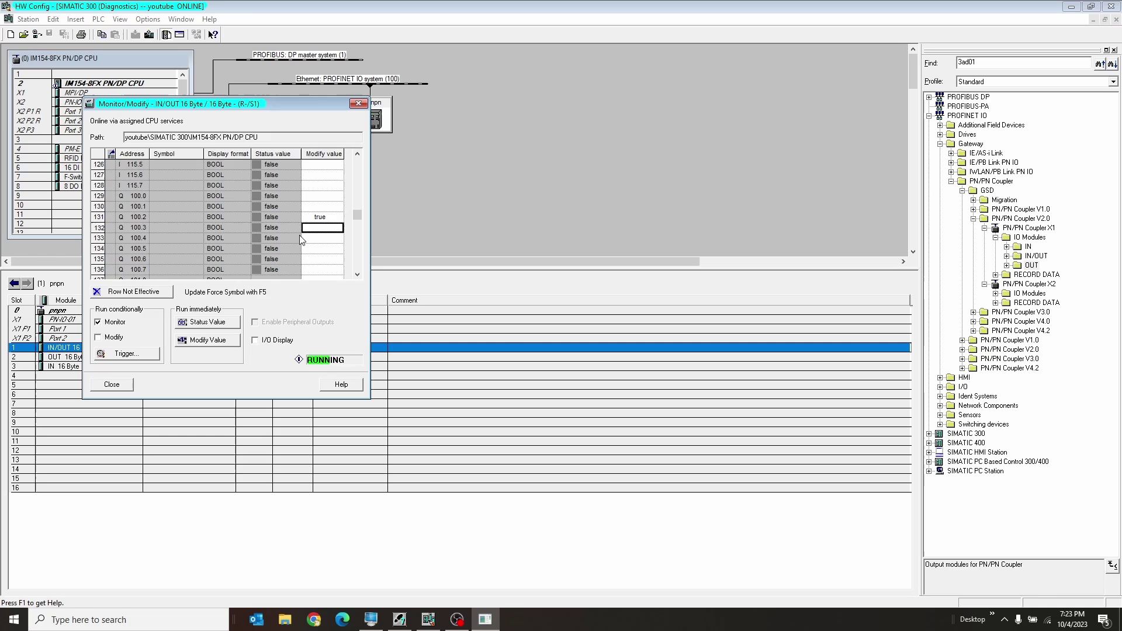
pyautogui.click(215, 342)
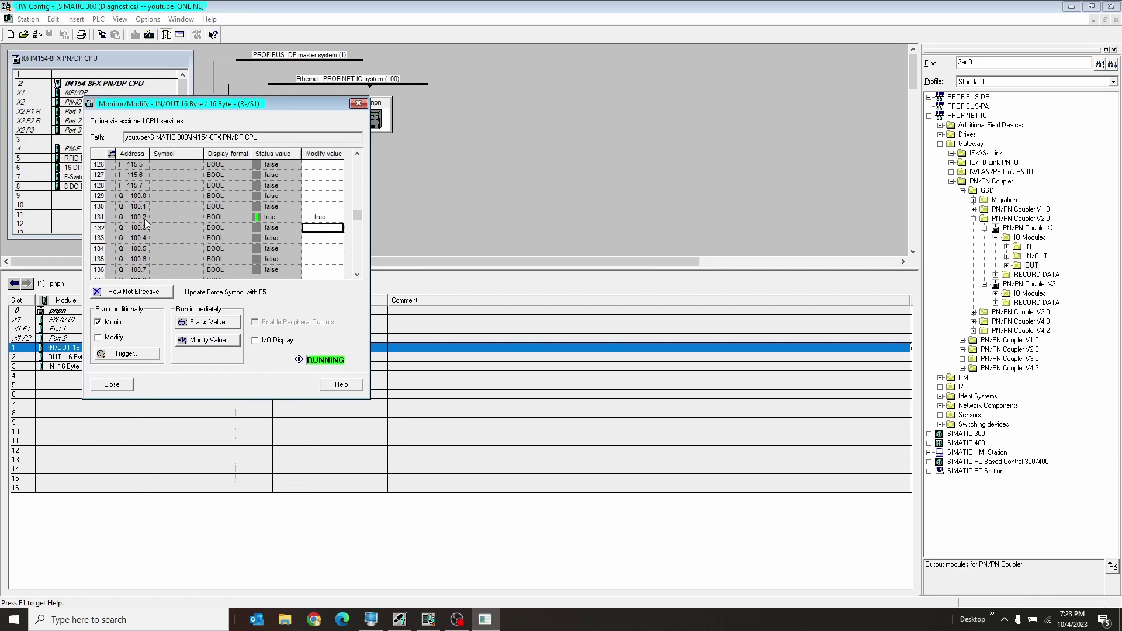
pyautogui.click(121, 384)
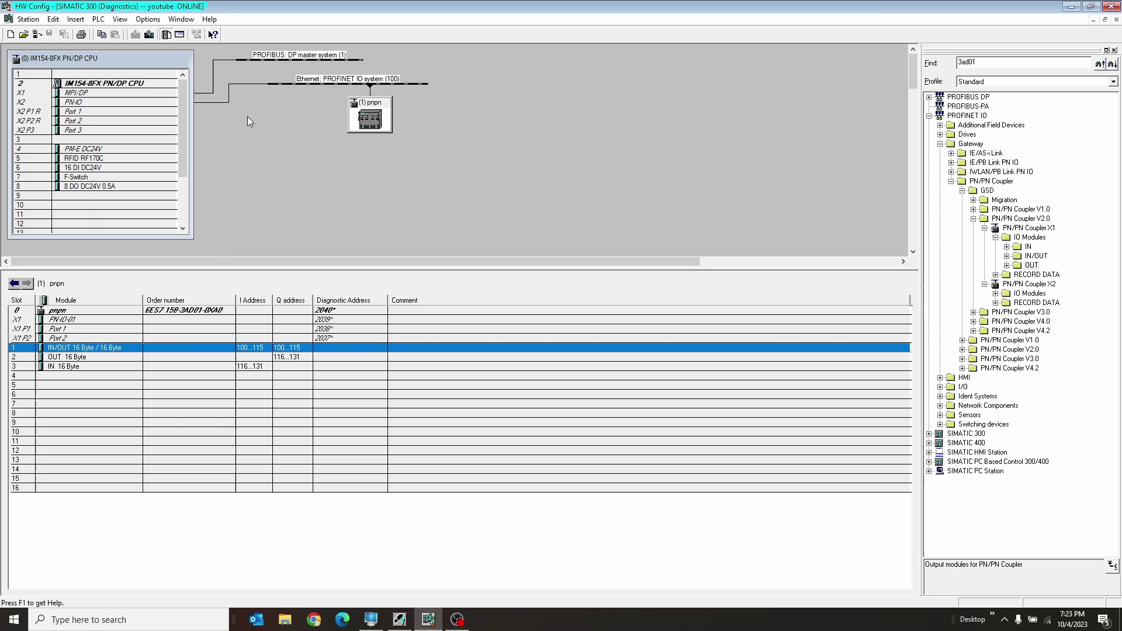
# On youtube2 ONLINE, monitor the pnpn2 IN/OUT module and confirm input I 100.2 reads true.
pyautogui.click(181, 19)
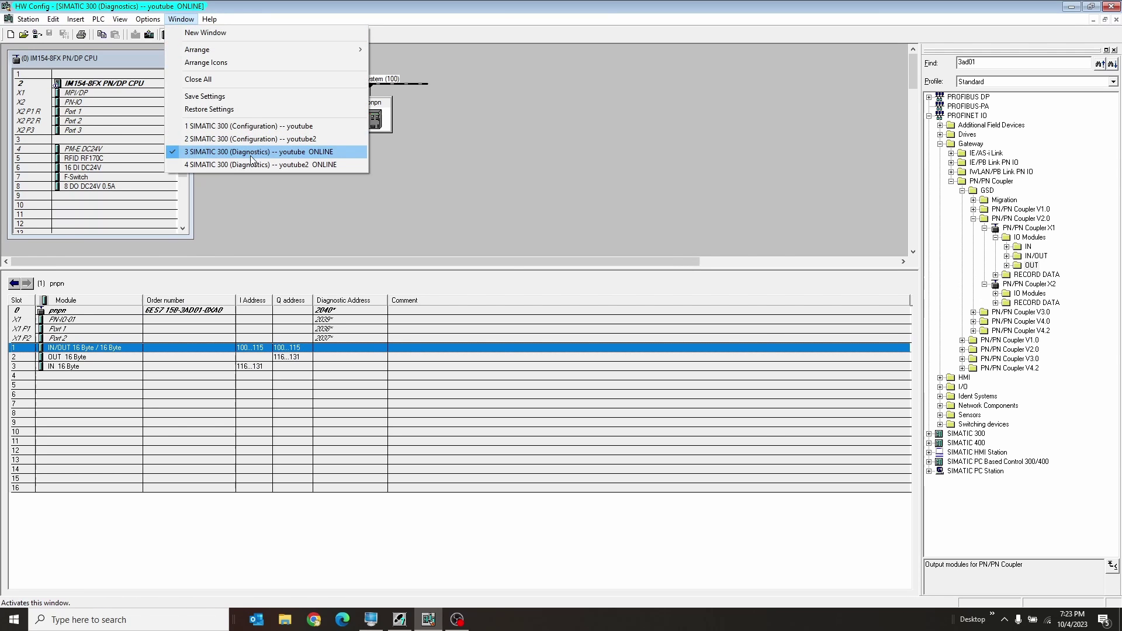
pyautogui.click(249, 158)
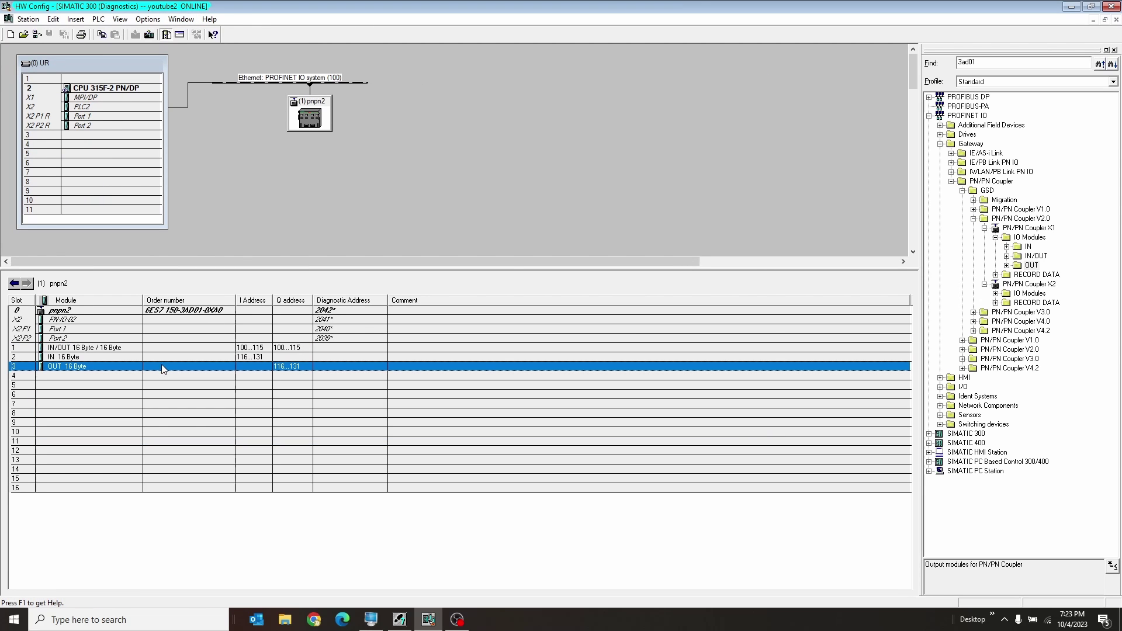
pyautogui.click(174, 349)
pyautogui.rightClick(174, 350)
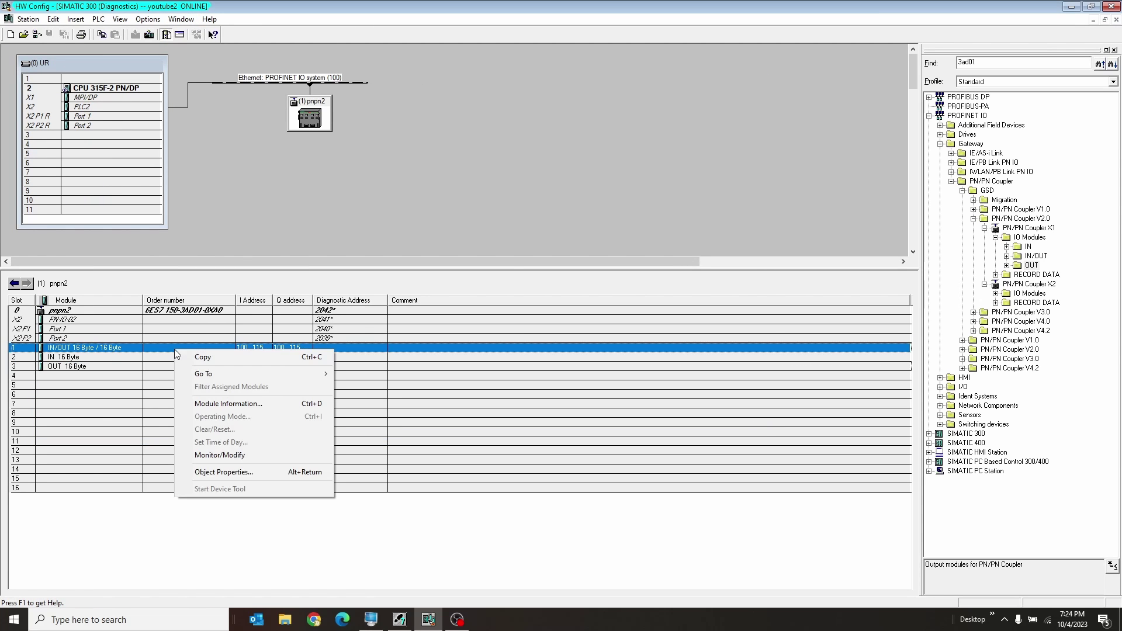
pyautogui.click(254, 456)
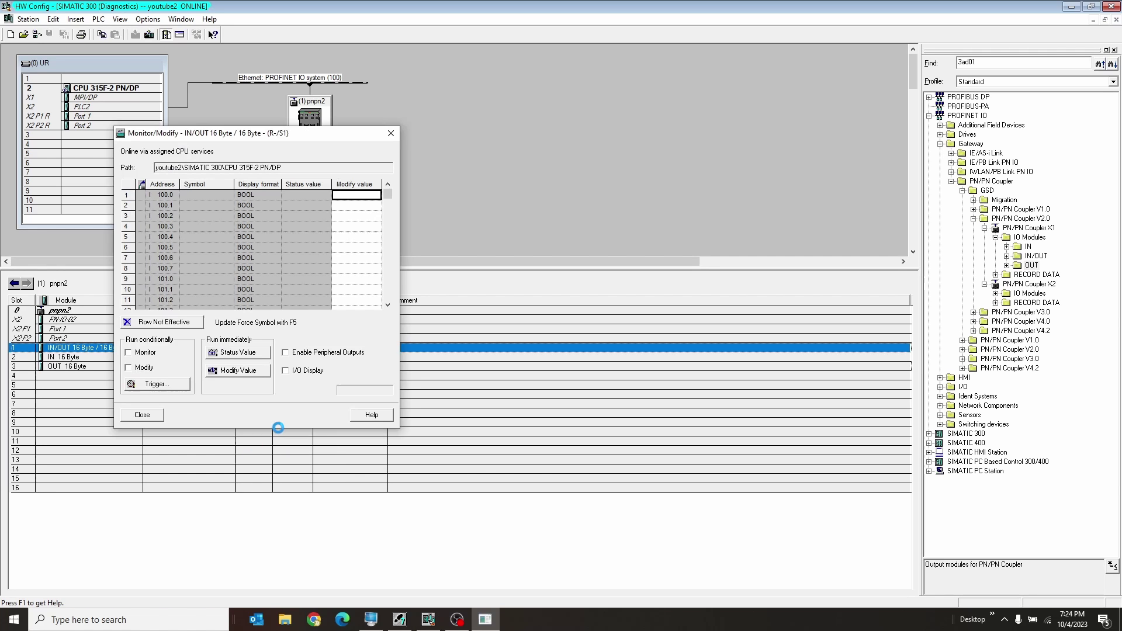
pyautogui.click(145, 352)
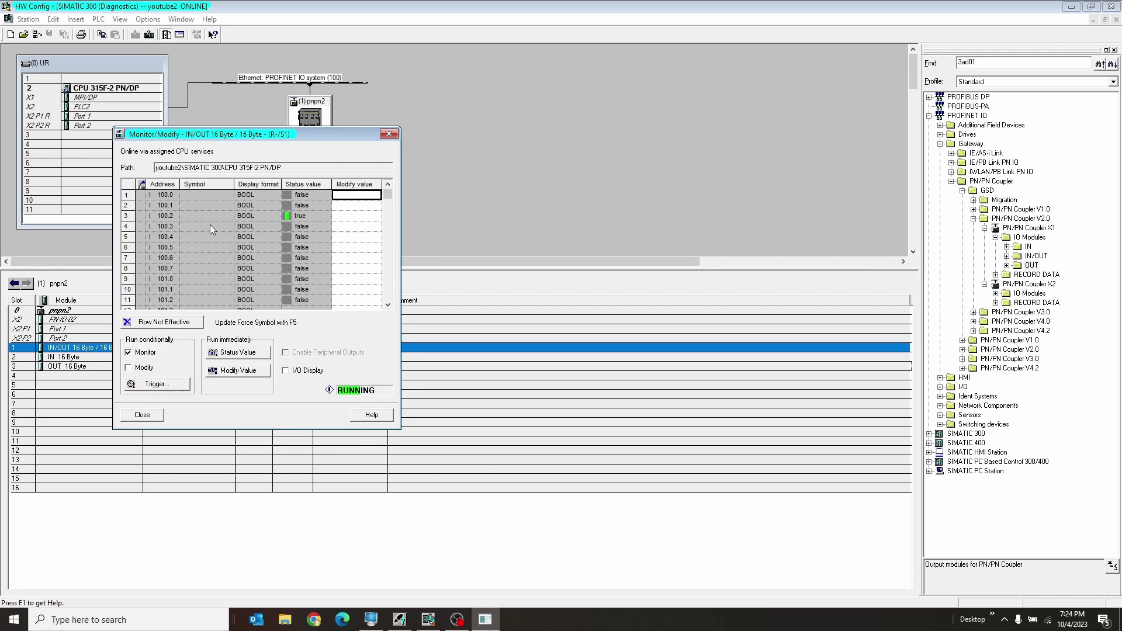
pyautogui.click(193, 216)
pyautogui.click(320, 214)
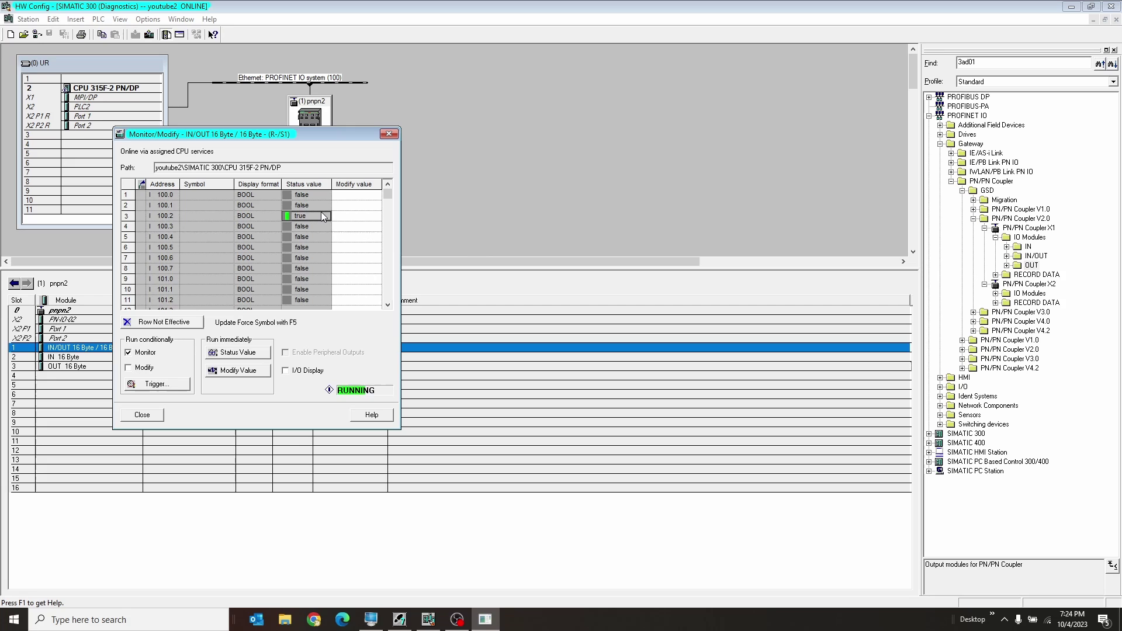
pyautogui.click(390, 134)
pyautogui.click(392, 133)
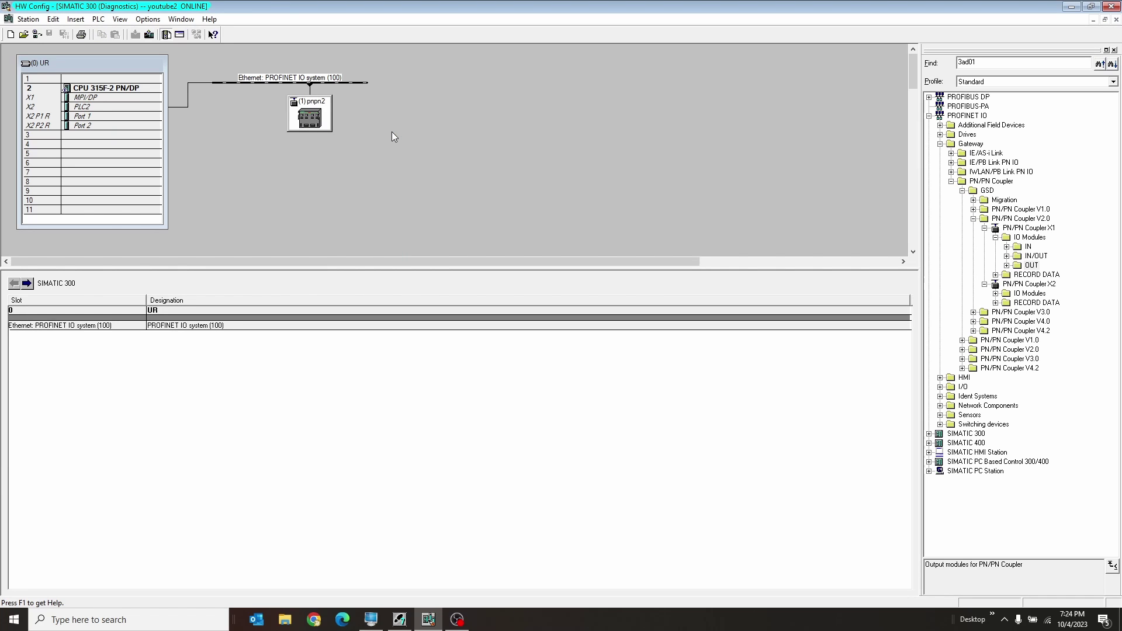